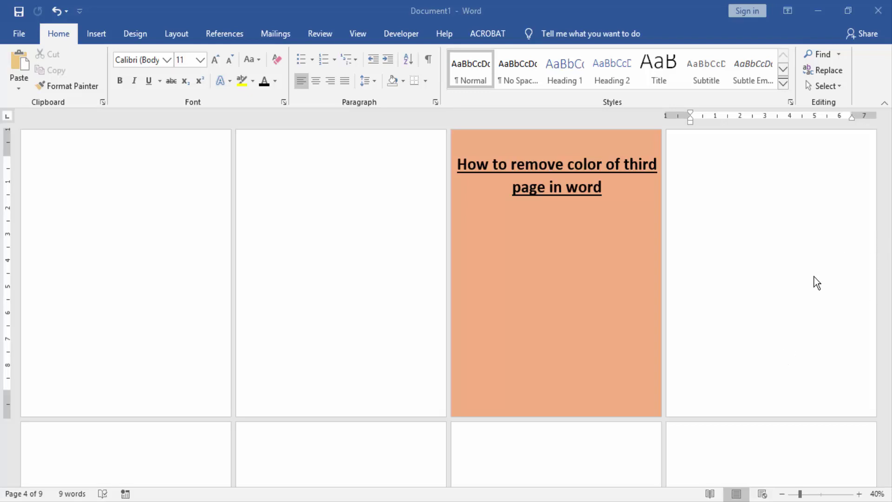
scroll(738, 280, down, 1)
scroll(738, 280, down, 1)
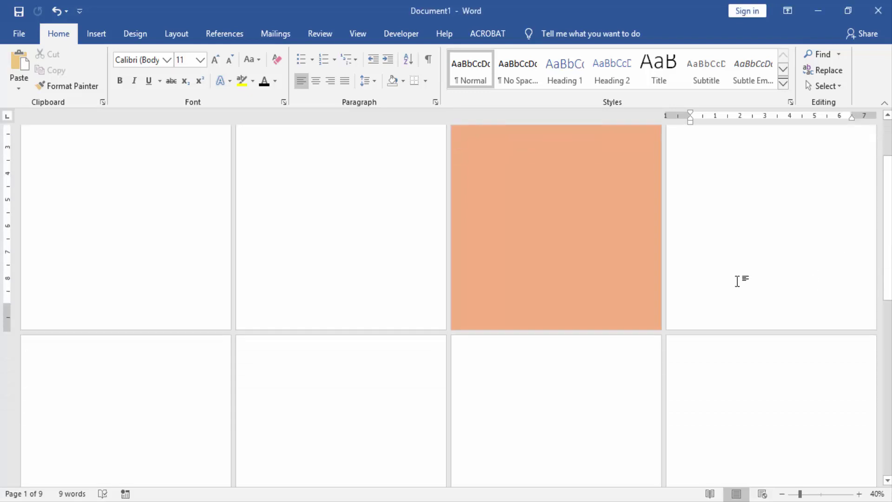
scroll(738, 280, up, 2)
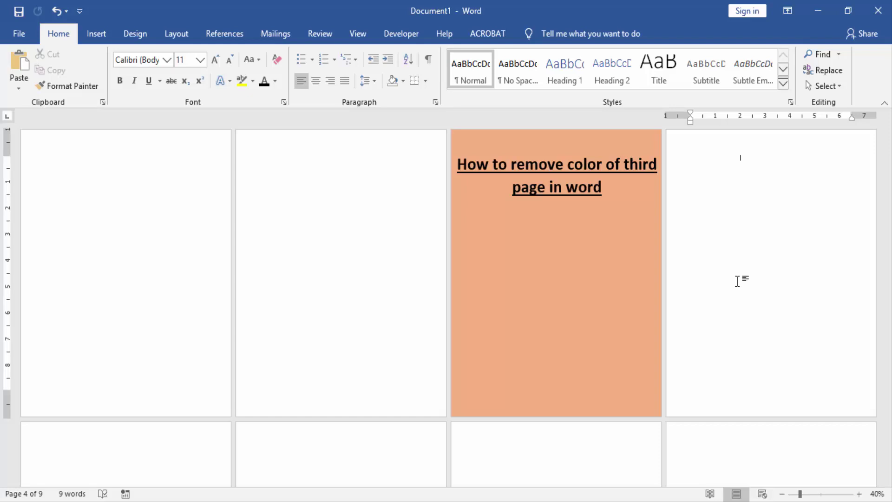
- Select the orange shape on page 3 and show its Shape Fill colour choices
click(510, 268)
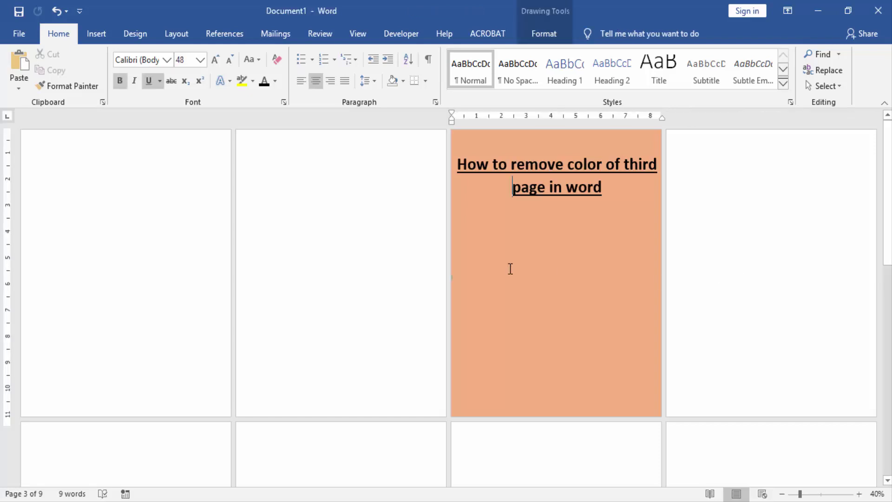
click(550, 39)
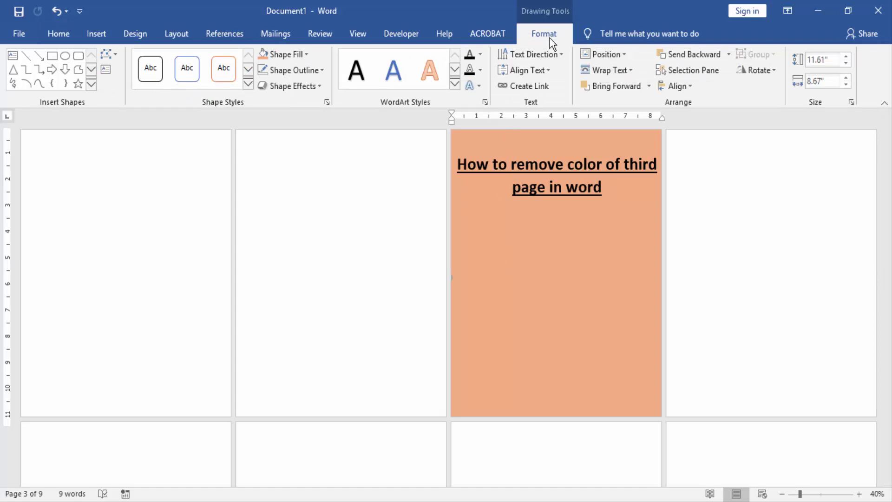
click(304, 55)
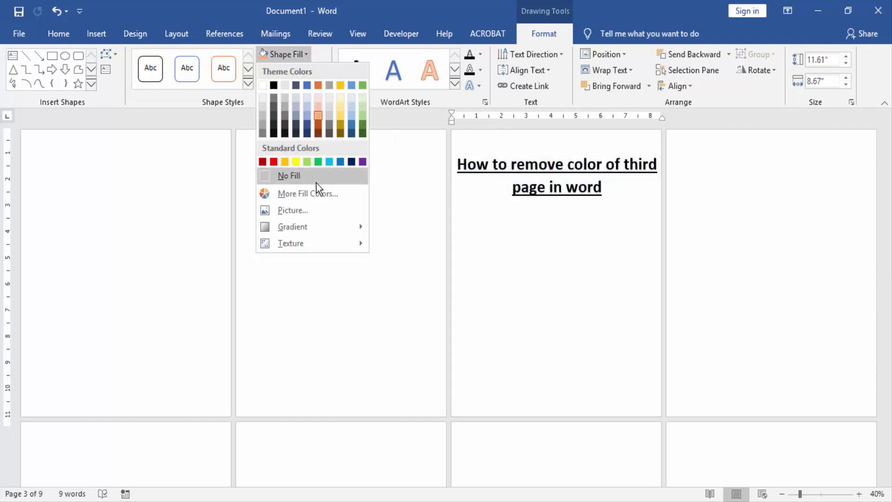
click(318, 188)
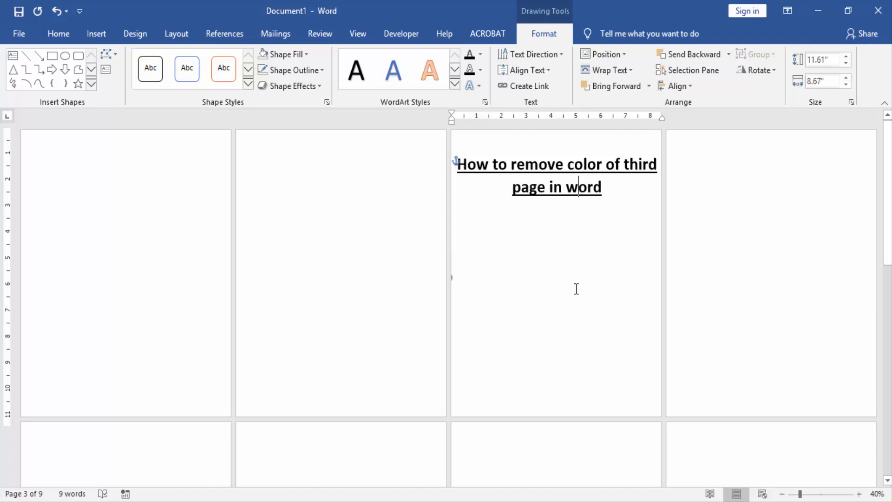
click(610, 198)
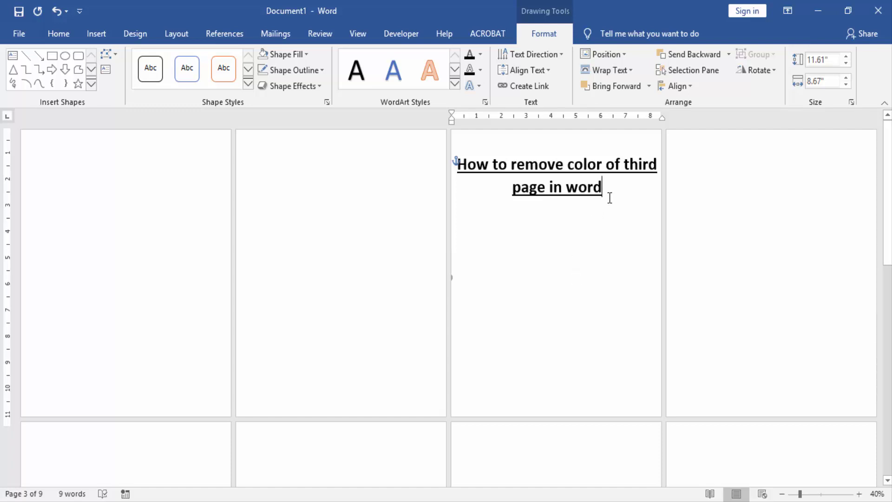